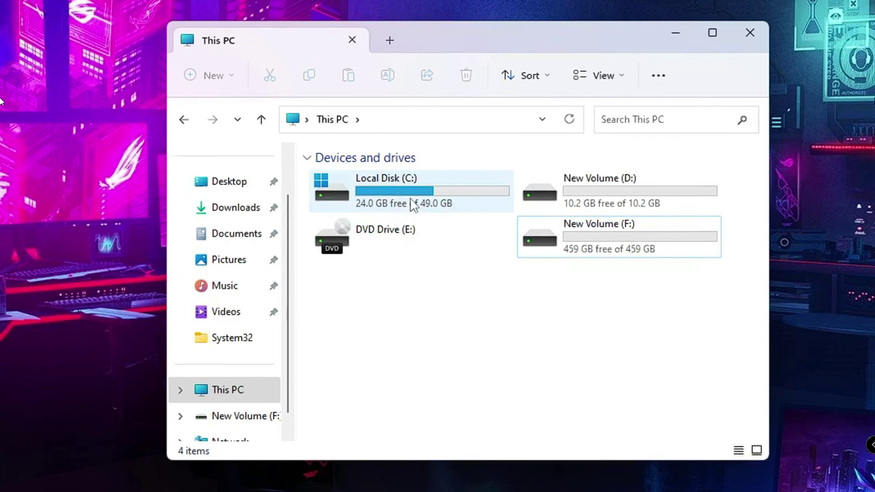
Check the sizes of Local Disk (C:) and New Volume (F:) in File Explorer
left_click(394, 206)
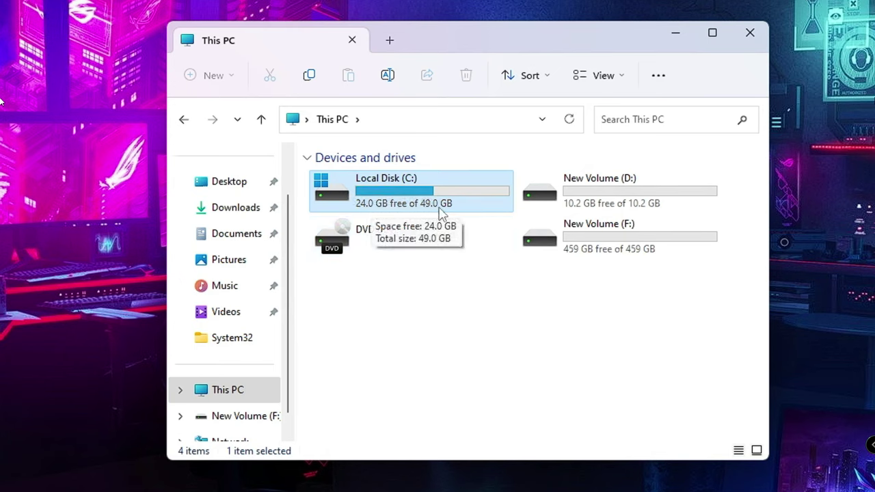
left_click(613, 235)
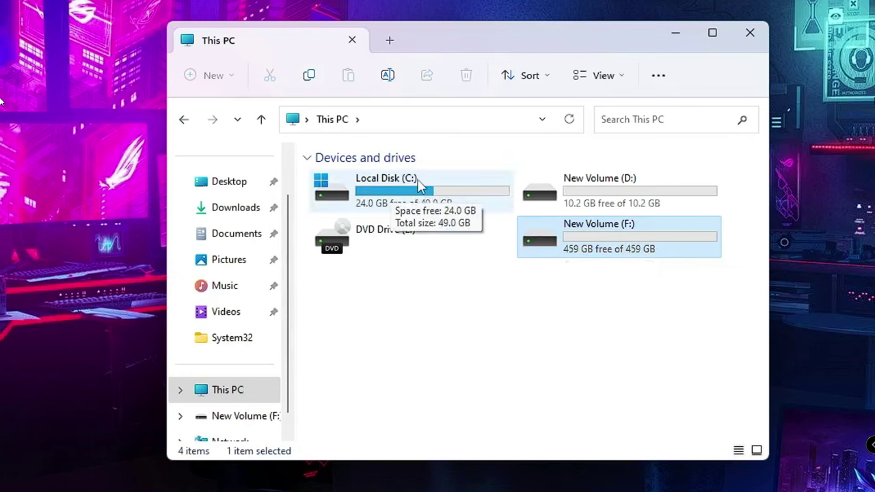
left_click(390, 277)
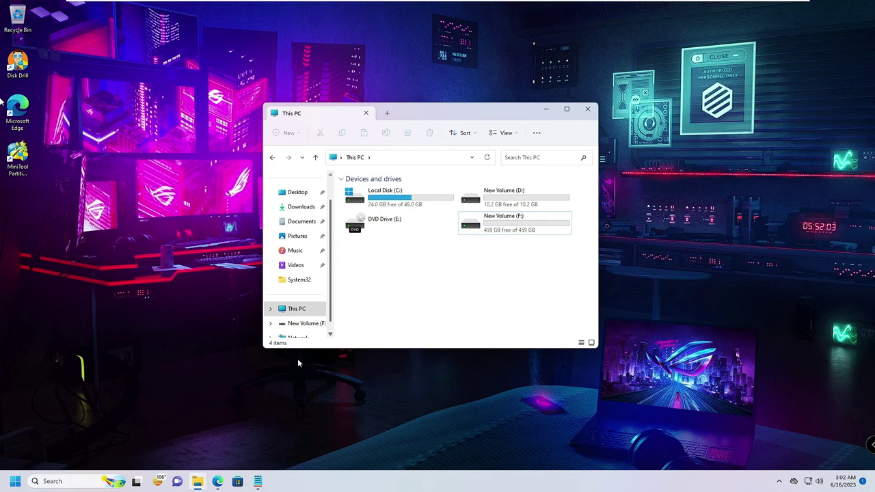
Download MiniTool Partition Wizard Free from the Uptodown page in Edge and allow the UAC prompt
left_click(218, 481)
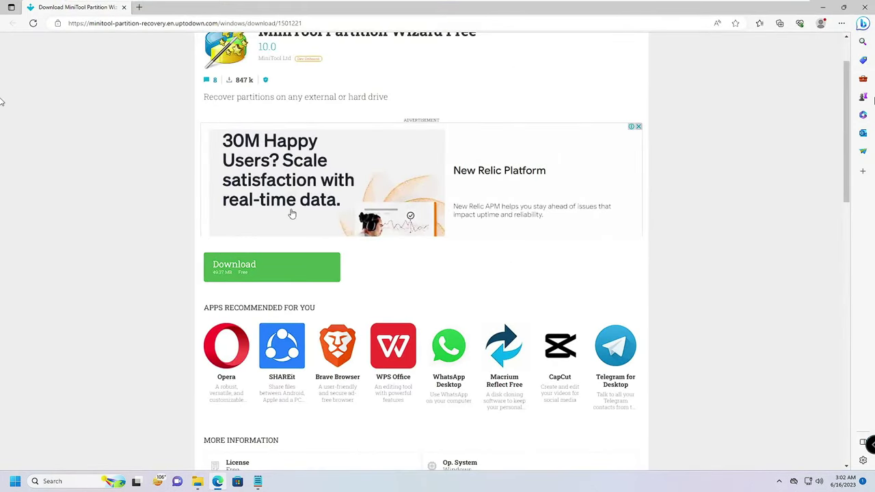
scroll(292, 214, "up", 1)
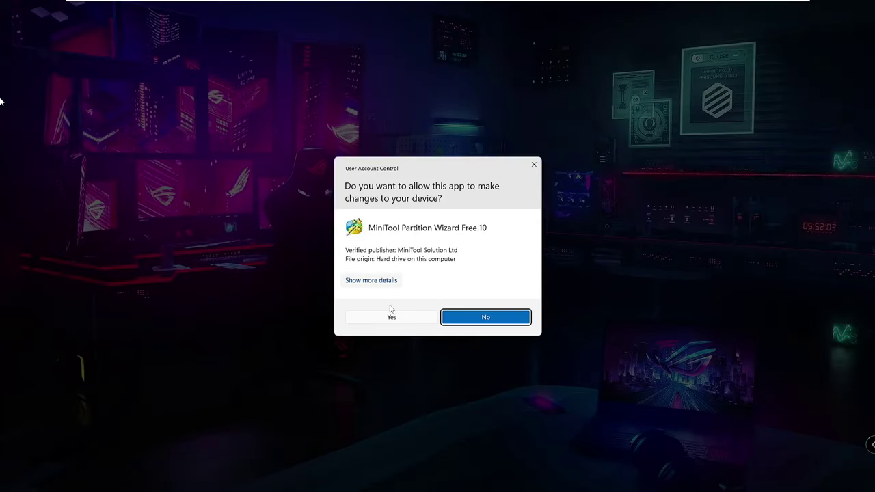
left_click(396, 311)
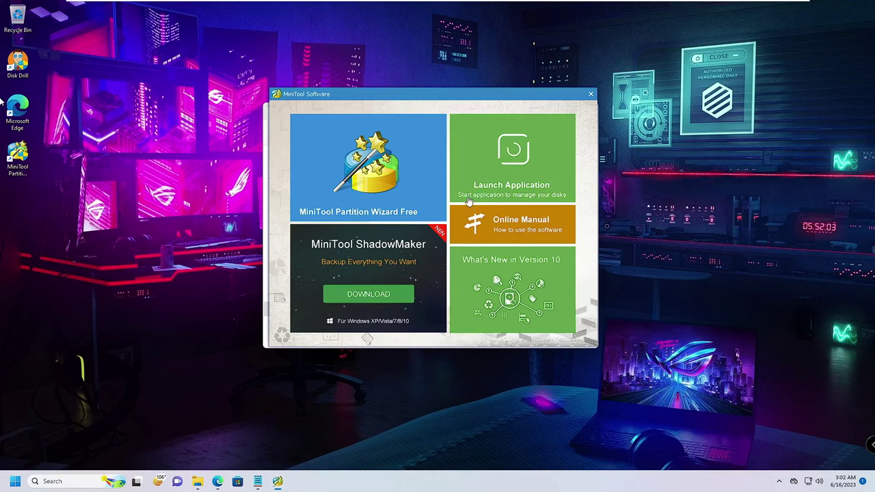
left_click_drag(458, 97, 499, 98)
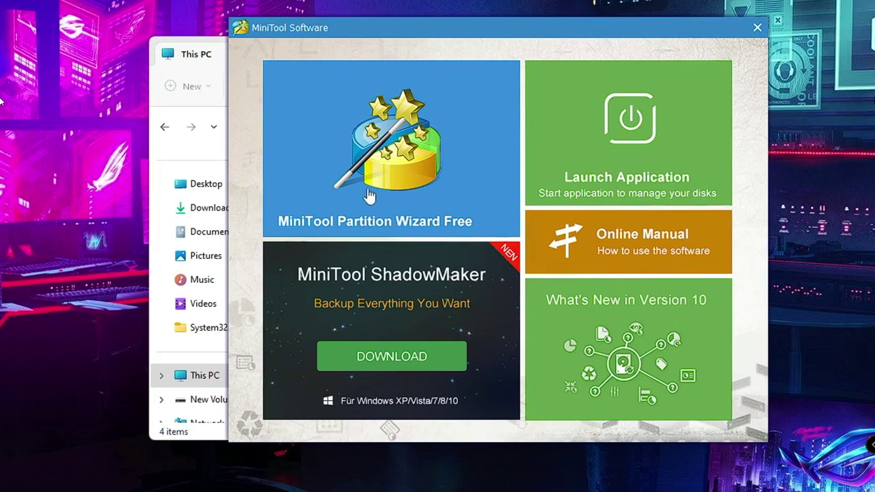
left_click(442, 179)
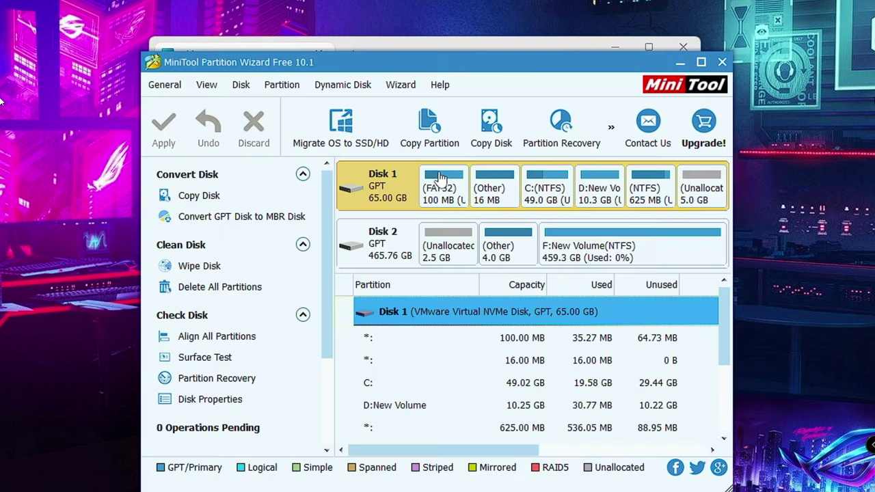
Compare Disk 1's partitions with Disk 2's, a 465.76 GB GPT disk holding F: New Volume
left_click_drag(473, 69, 521, 38)
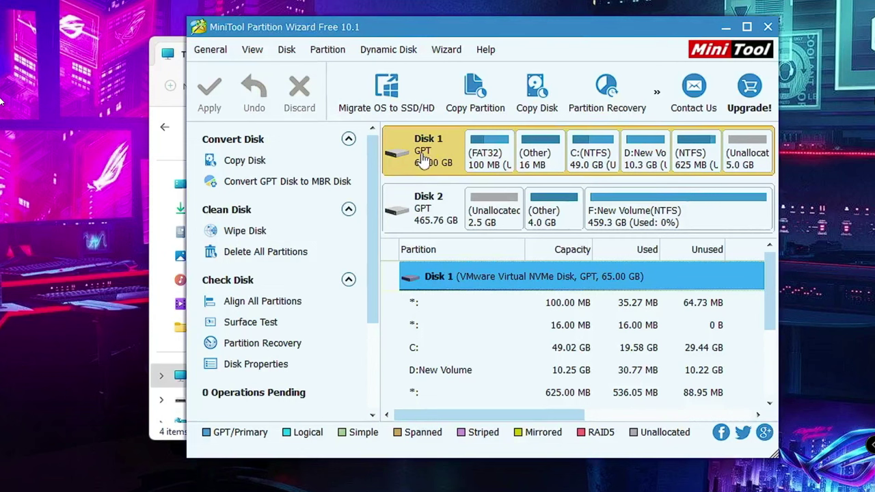
left_click(425, 216)
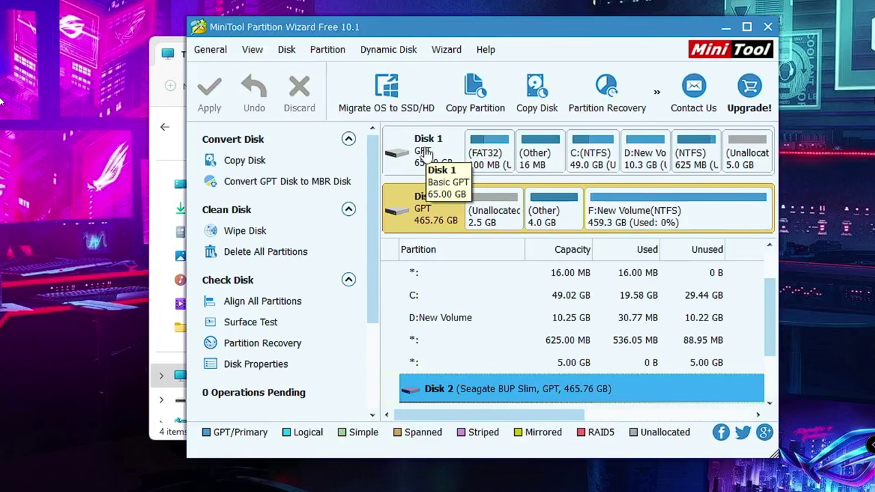
left_click(428, 154)
left_click(431, 207)
left_click(432, 151)
left_click(433, 205)
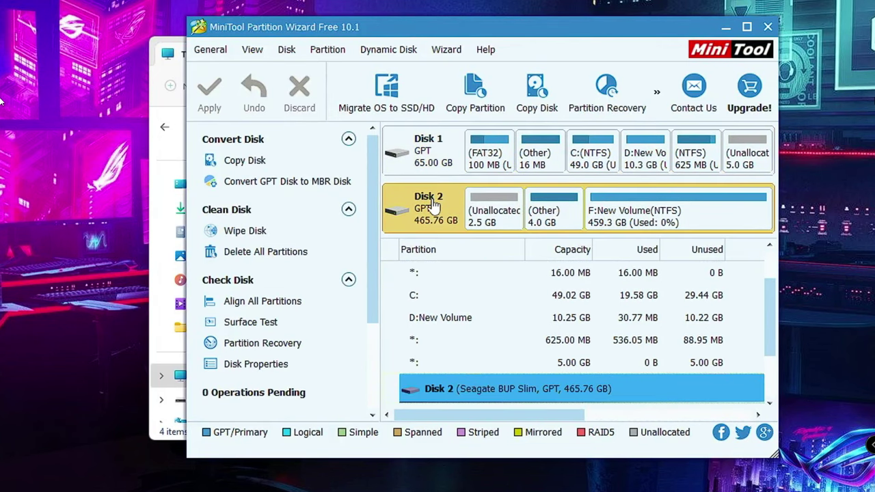
left_click(429, 151)
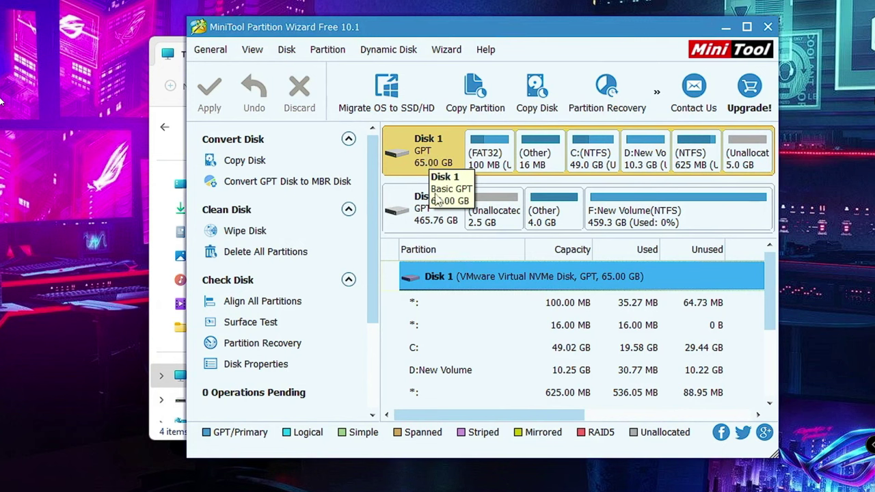
left_click(437, 211)
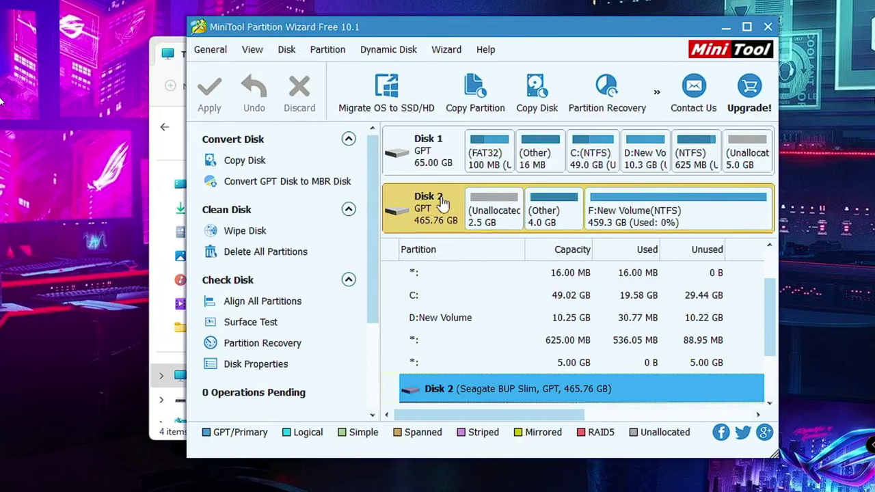
left_click(436, 152)
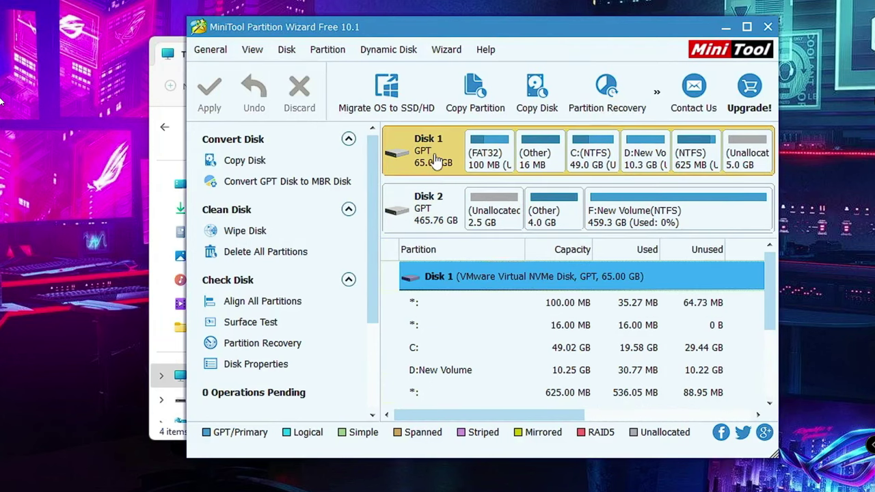
left_click(430, 205)
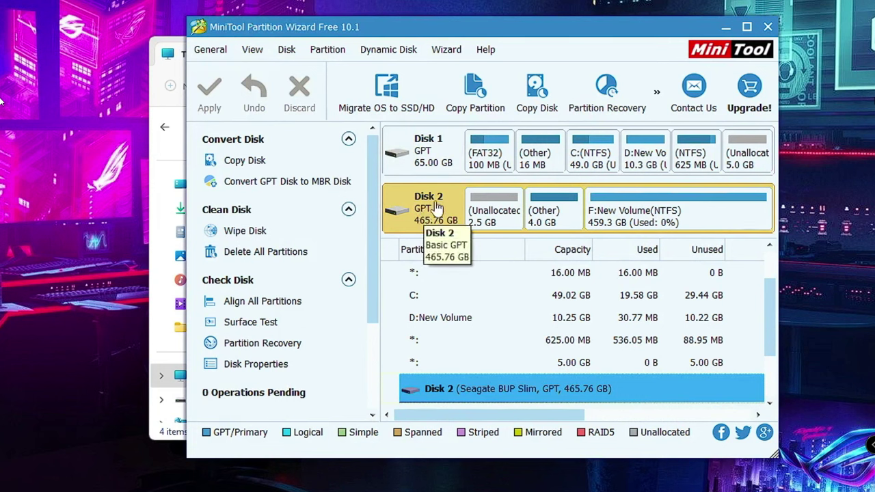
right_click(432, 206)
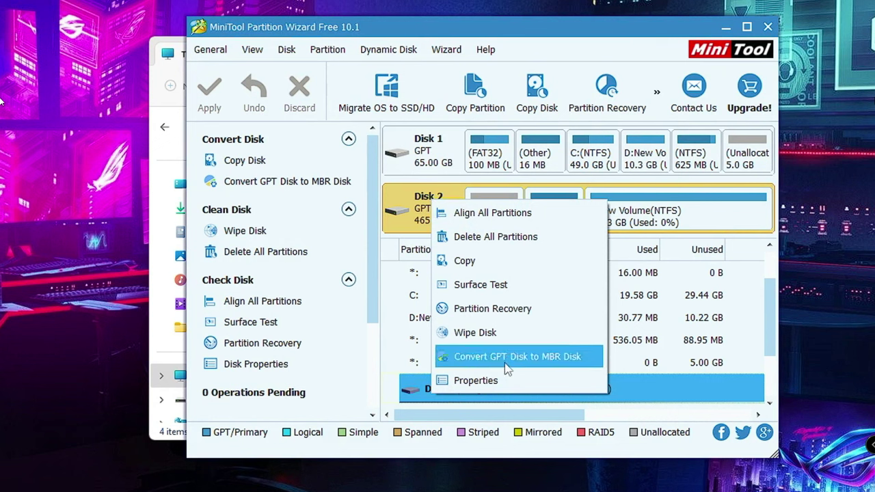
left_click(560, 357)
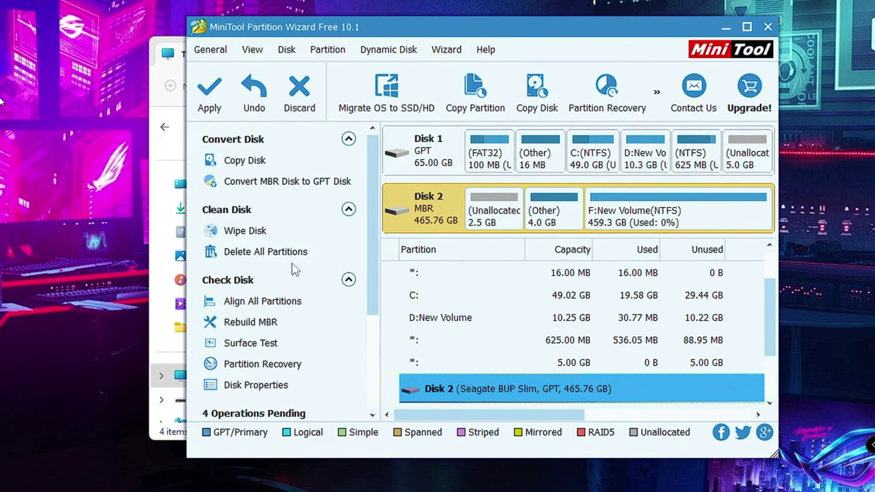
scroll(294, 269, "down", 2)
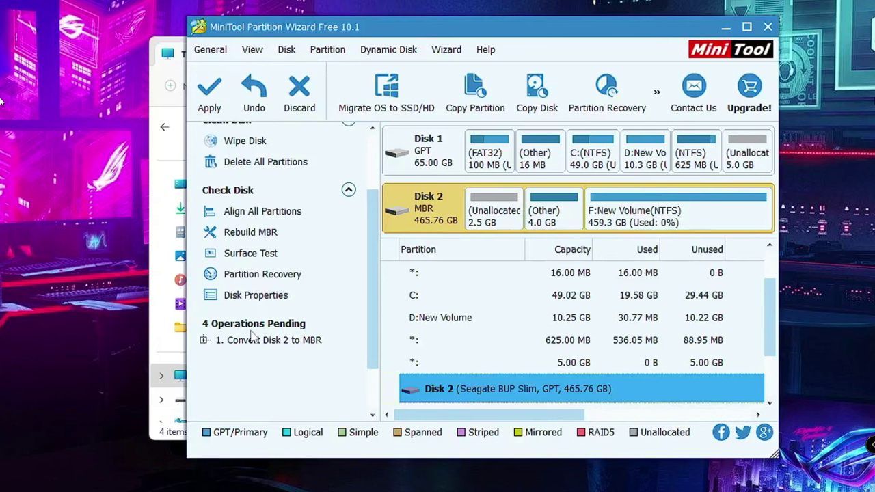
left_click(308, 340)
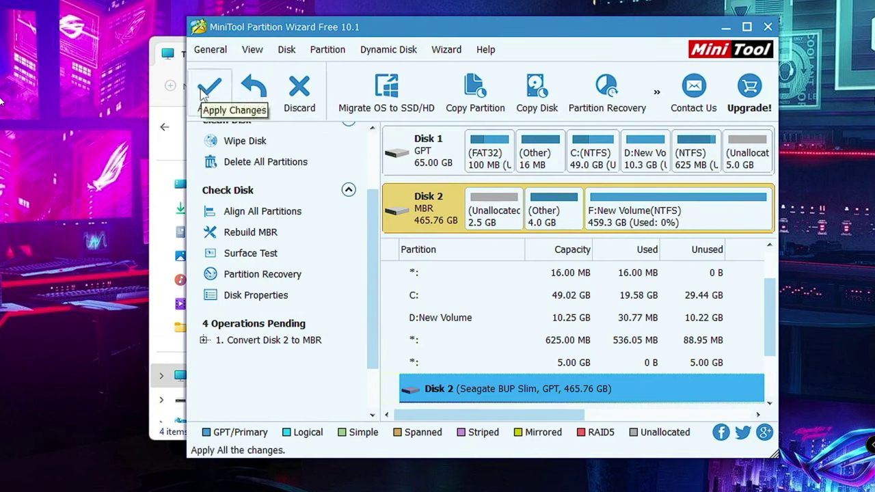
left_click(298, 87)
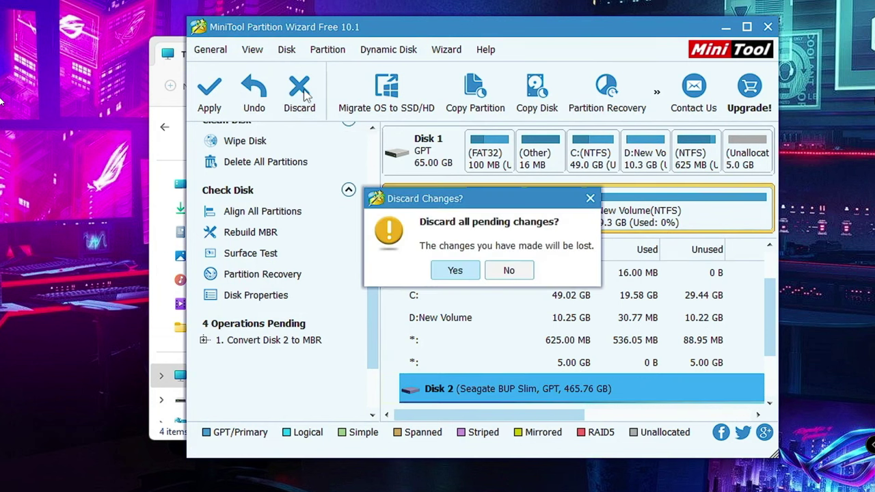
left_click(455, 271)
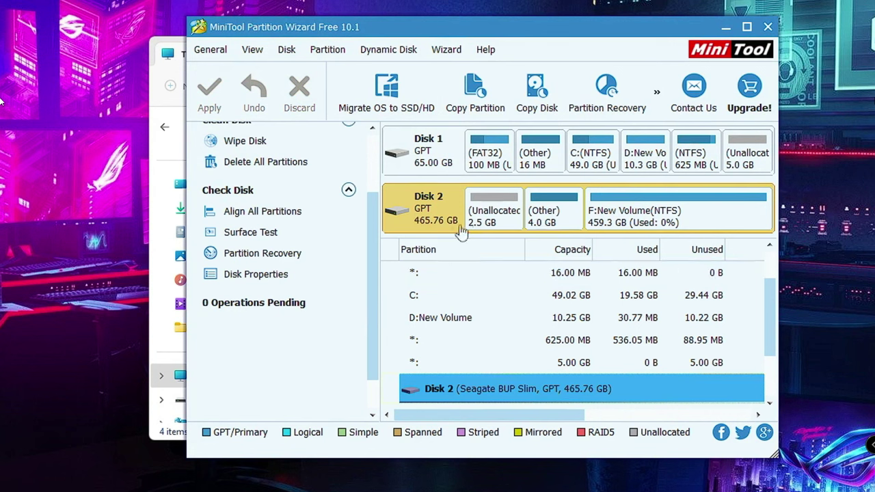
Select Disk 1 and open the Copy Disk Wizard, with Disk 2 as the target
left_click(441, 154)
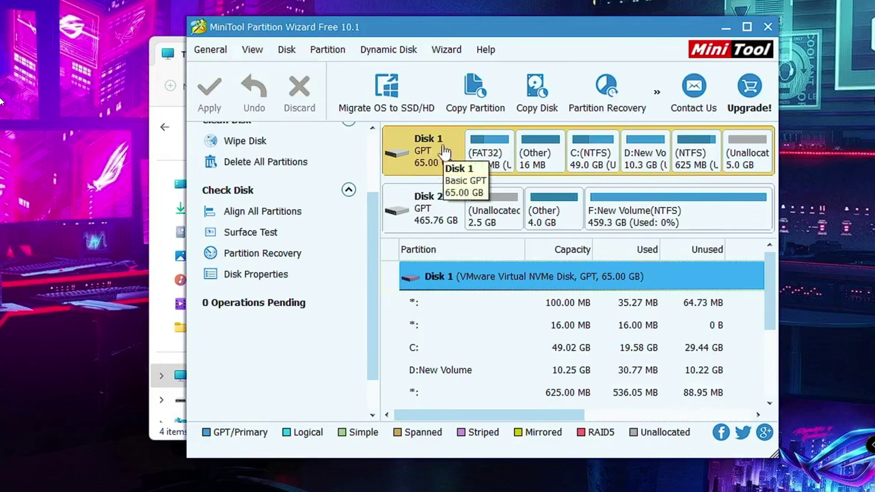
left_click(425, 152)
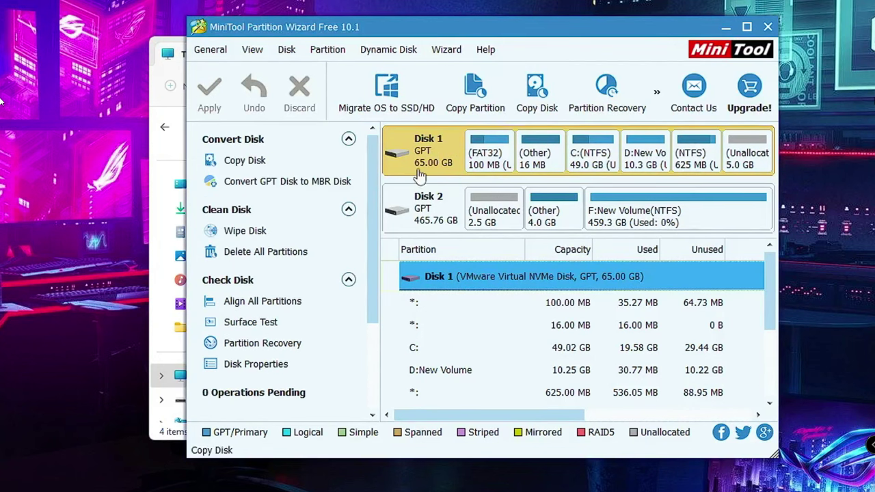
left_click(245, 161)
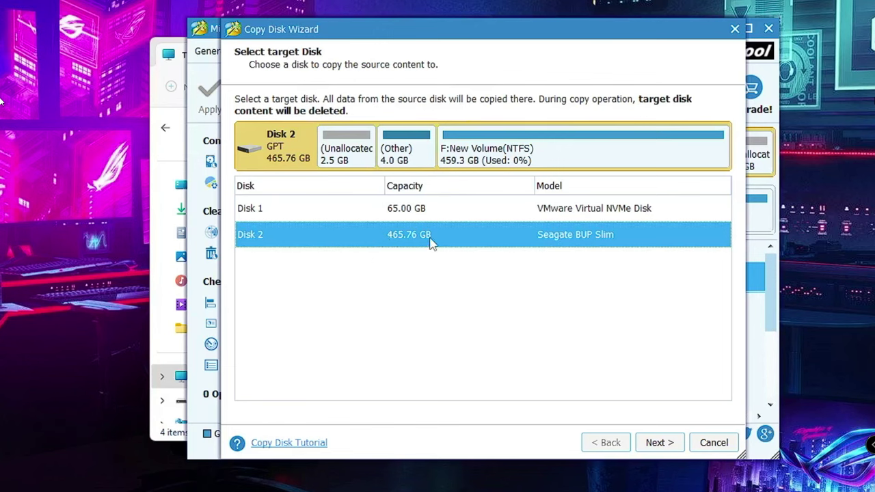
Keep Disk 2 as the target and accept the warning that its data will be destroyed
left_click(661, 443)
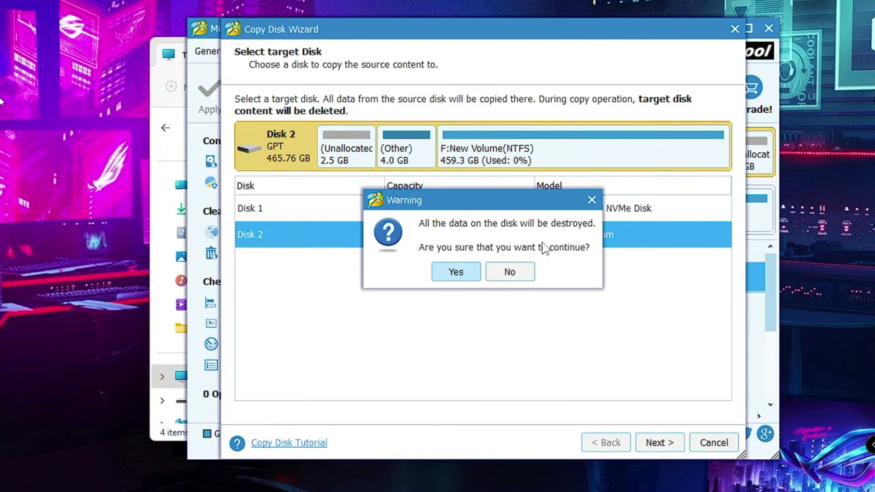
left_click(465, 276)
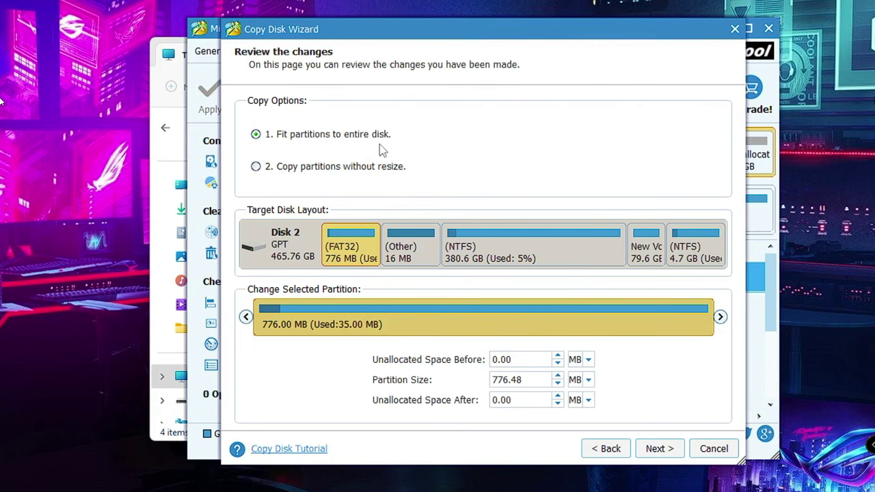
Choose Fit partitions to entire disk instead of copying without resize, then continue
left_click(309, 171)
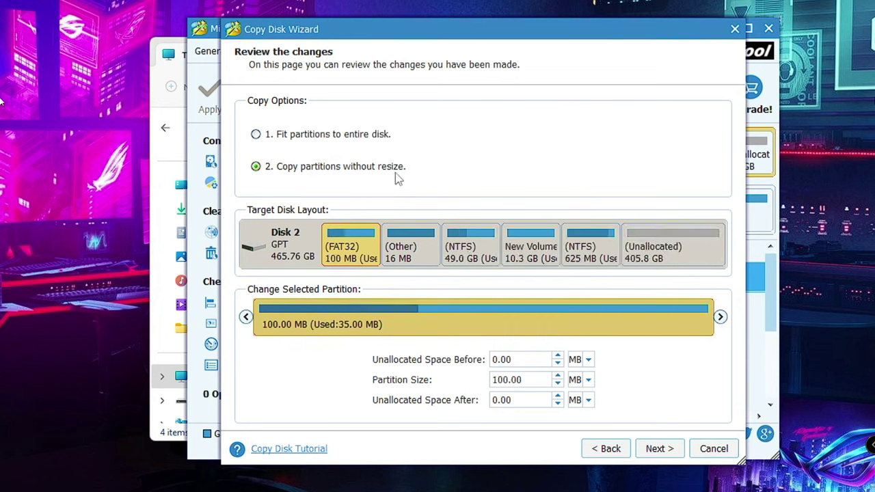
left_click(281, 139)
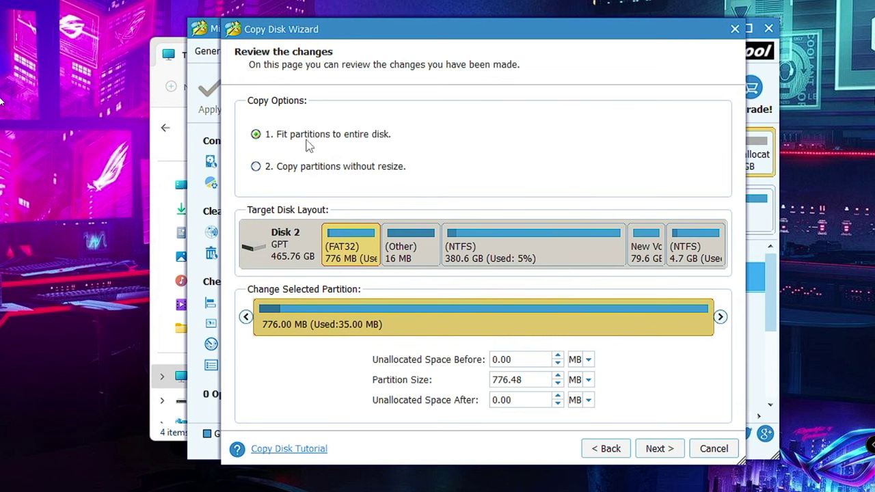
left_click(661, 453)
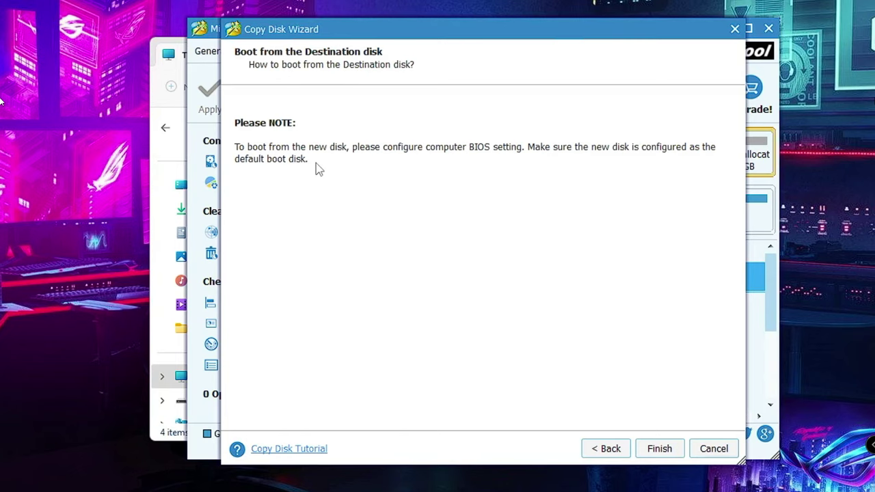
Finish the wizard and apply all 15 pending operations
left_click(660, 451)
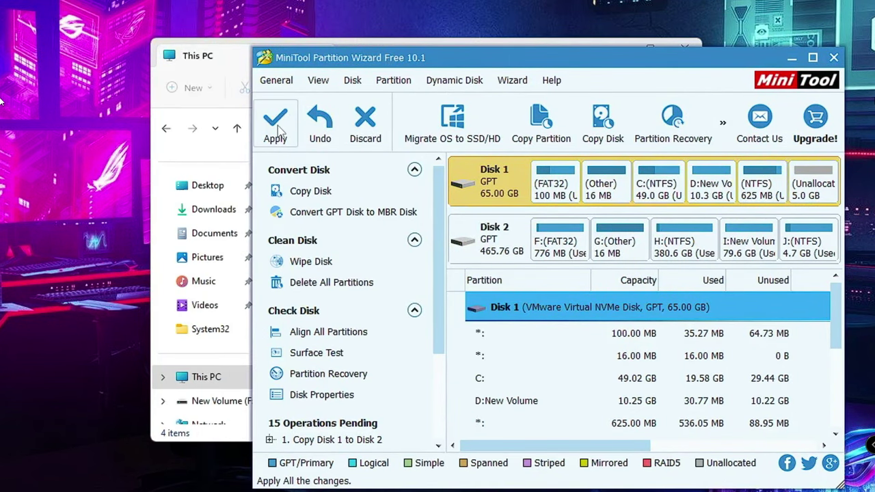
left_click(276, 126)
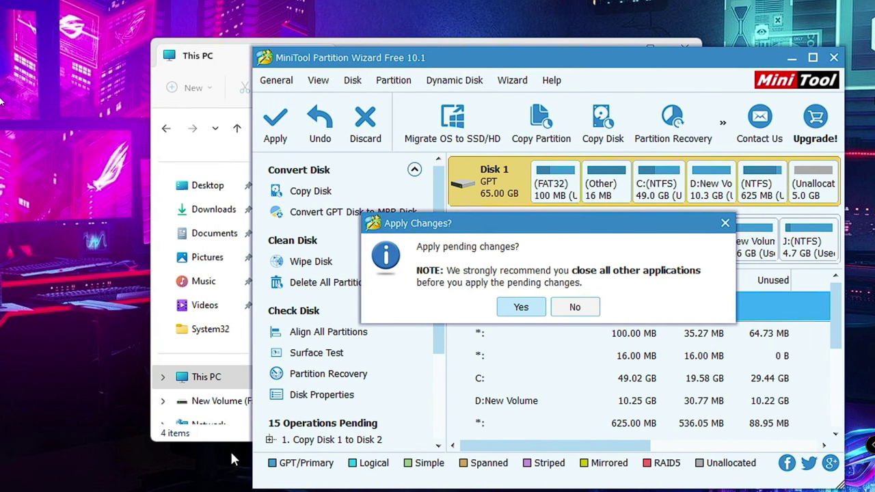
left_click(523, 309)
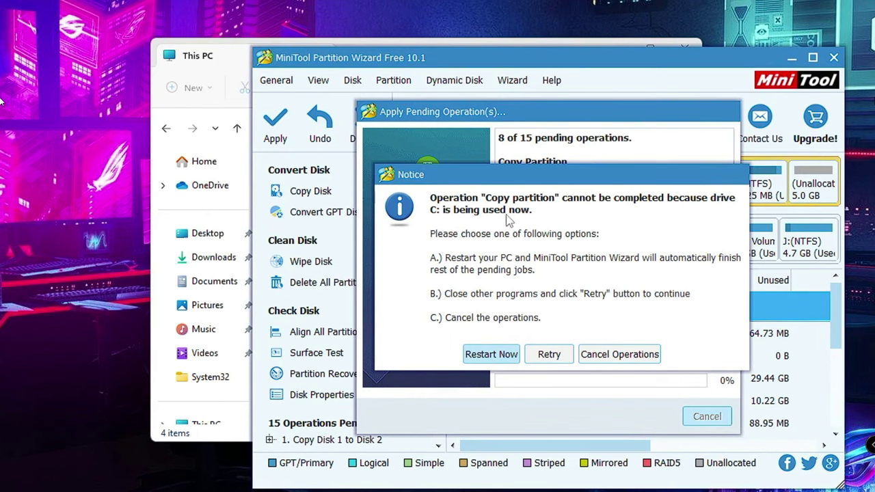
Restart the PC to complete the copy, then sign in from the lock screen
left_click(491, 354)
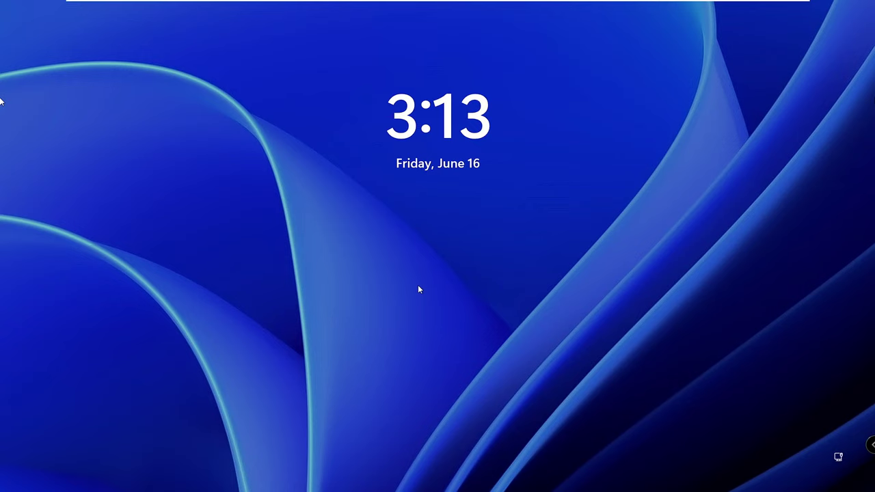
left_click(420, 290)
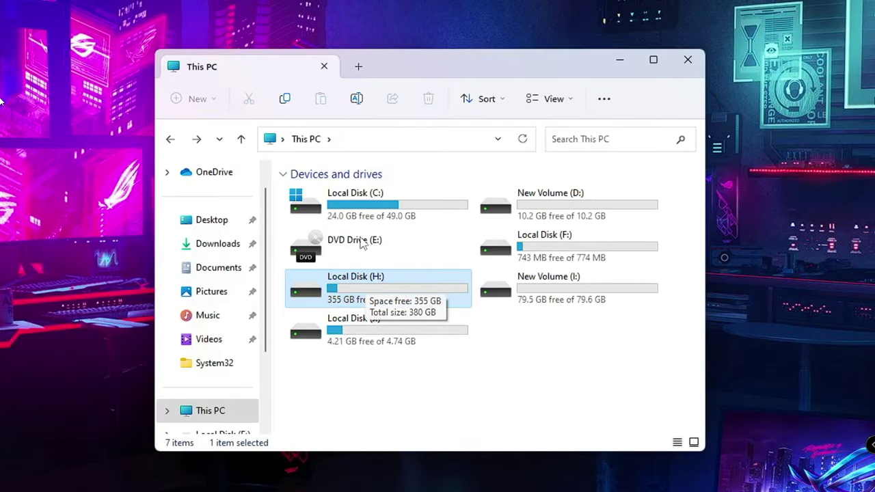
mouse_move(376, 216)
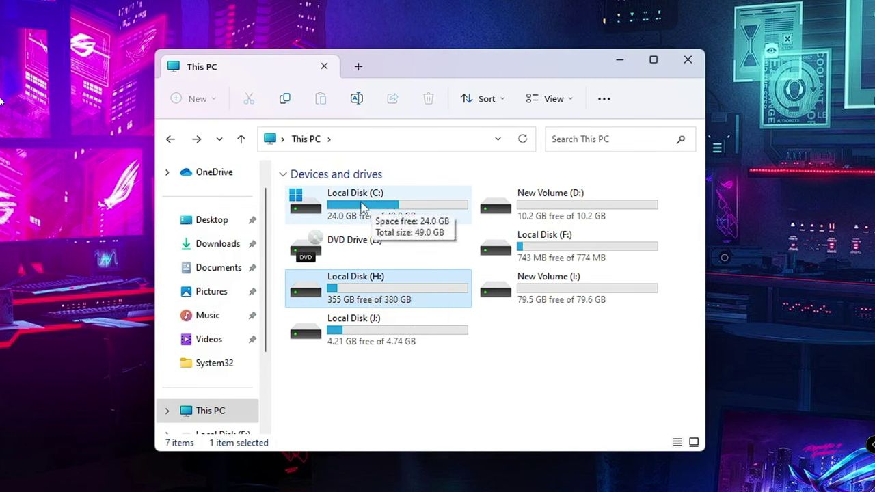
mouse_move(377, 293)
double_click(379, 290)
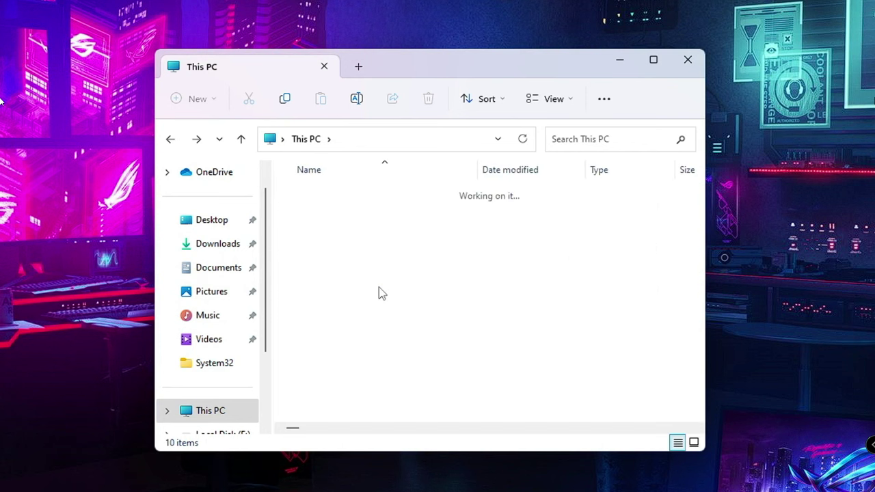
scroll(328, 301, "right", 1)
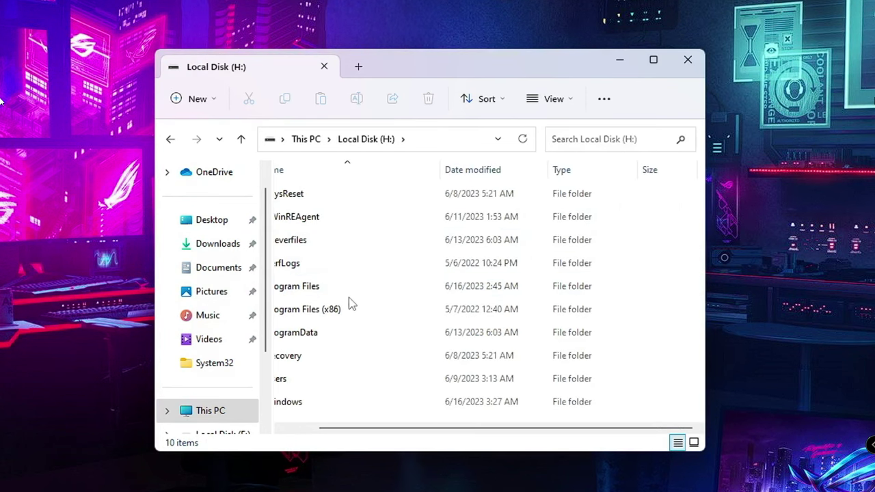
scroll(362, 322, "left", 1)
left_click_drag(349, 428, 375, 357)
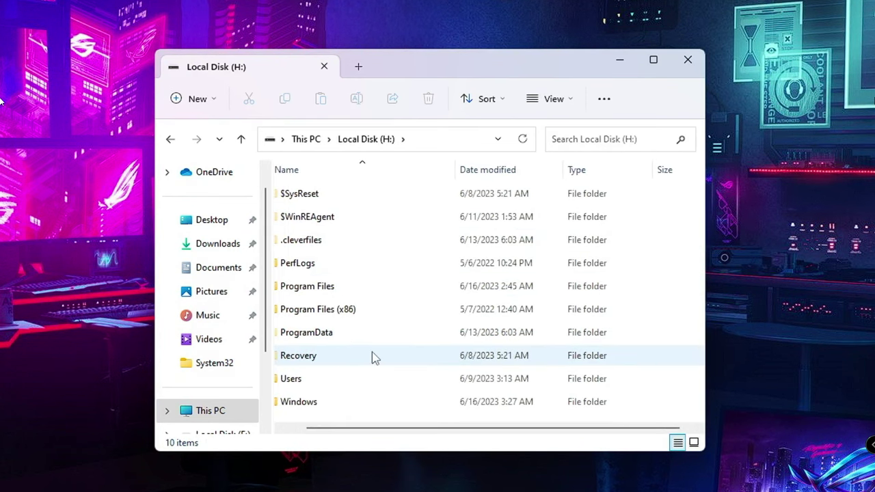
left_click(170, 139)
double_click(368, 215)
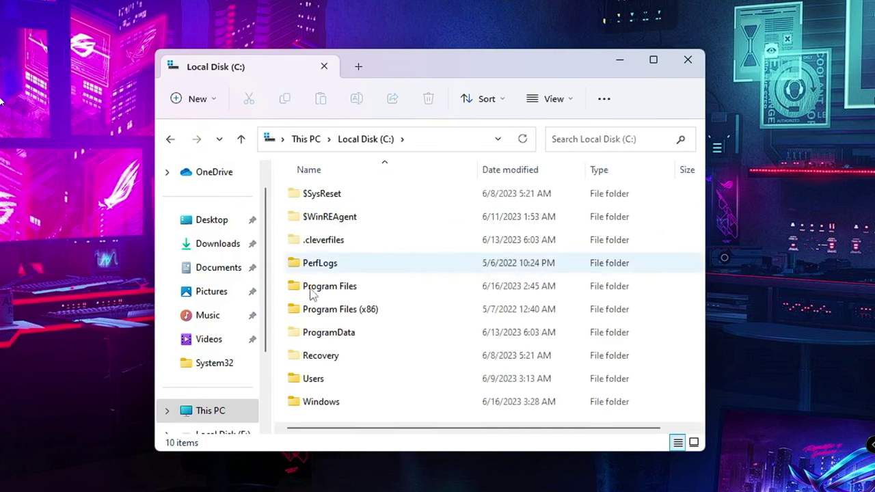
left_click(172, 140)
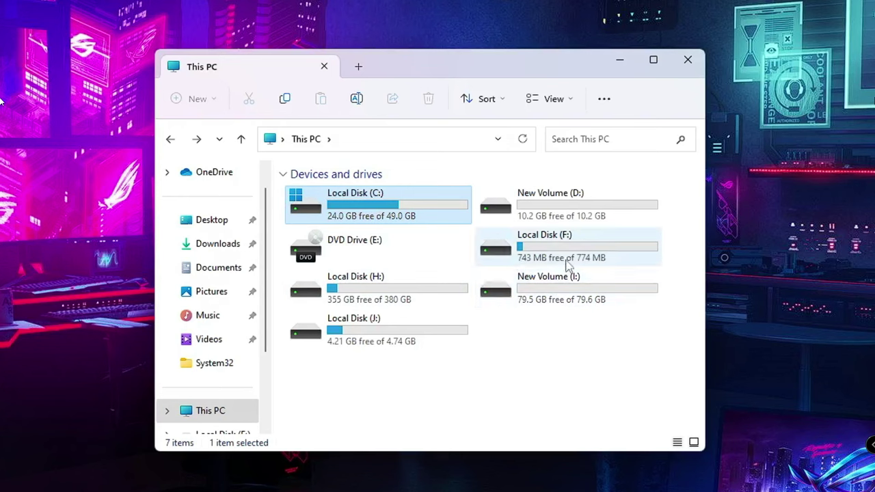
left_click(386, 290)
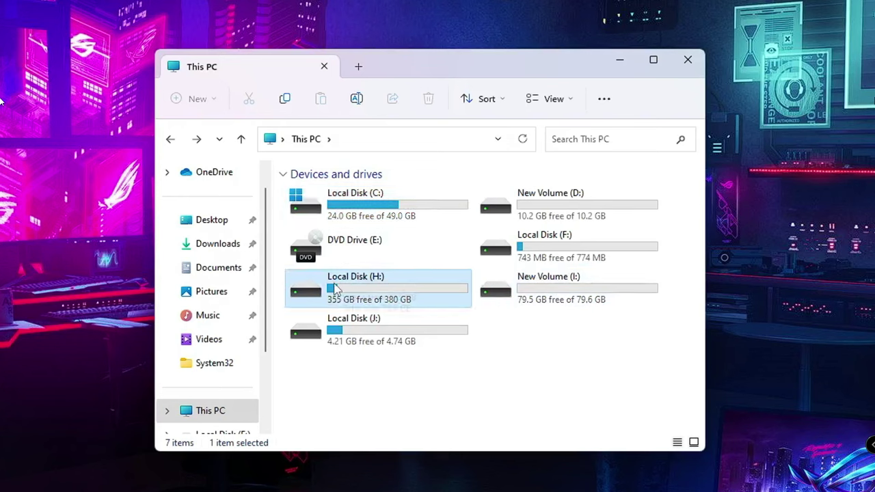